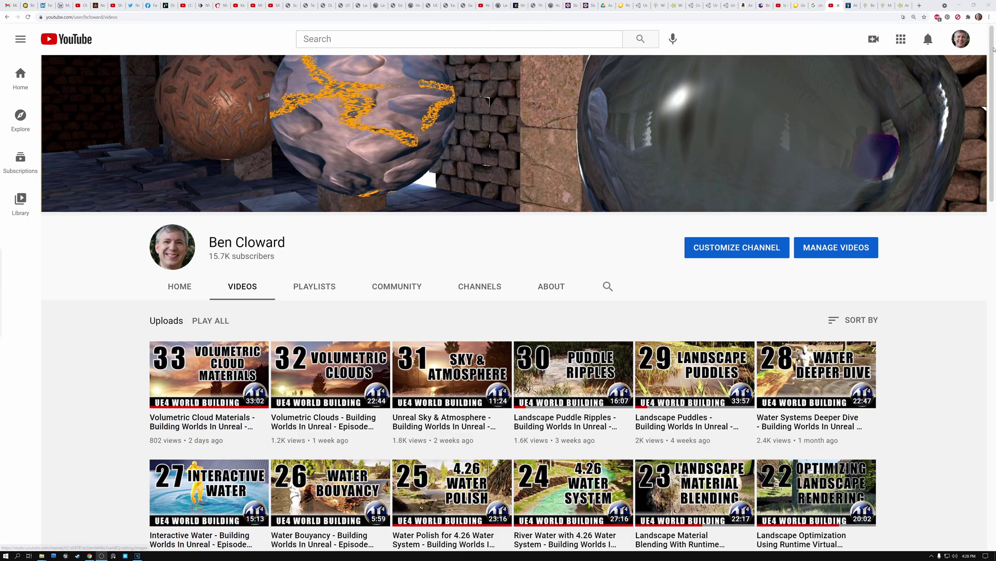
# Step: Float the heightmap document in its own window, then apply it to rebuild the terrain
pyautogui.moveTo(992, 42); pyautogui.dragTo(991, 292)
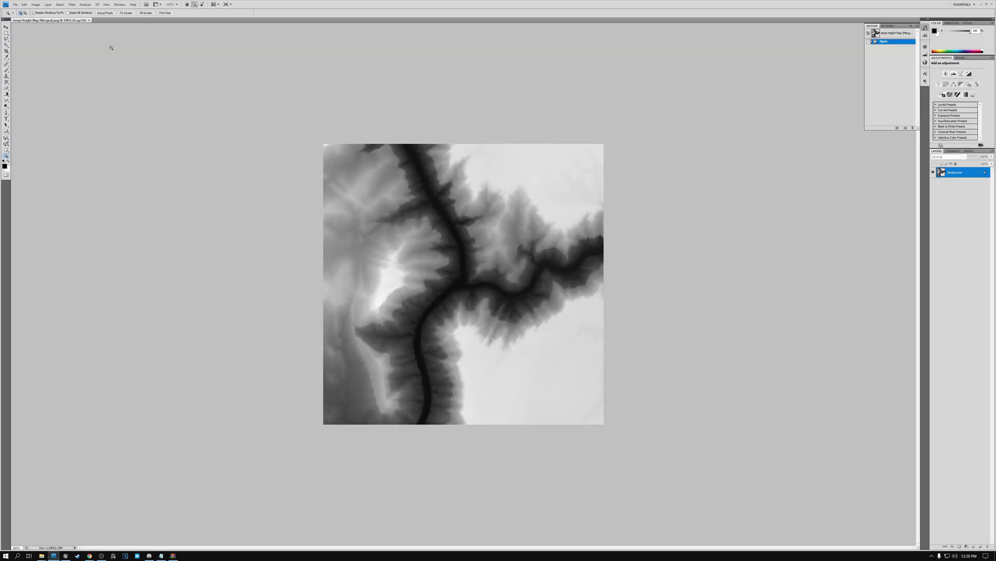
pyautogui.moveTo(67, 20); pyautogui.dragTo(157, 77)
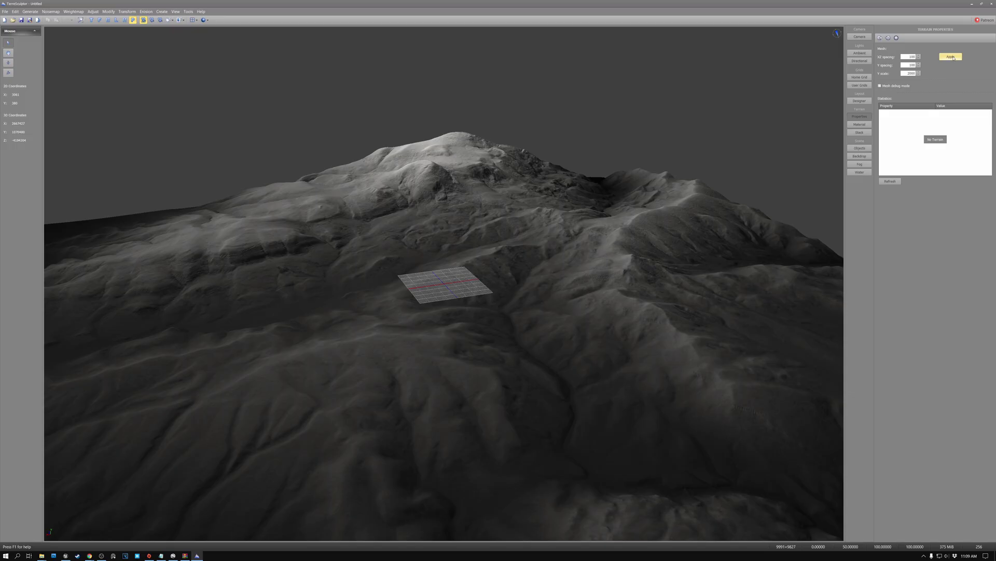
pyautogui.click(952, 57)
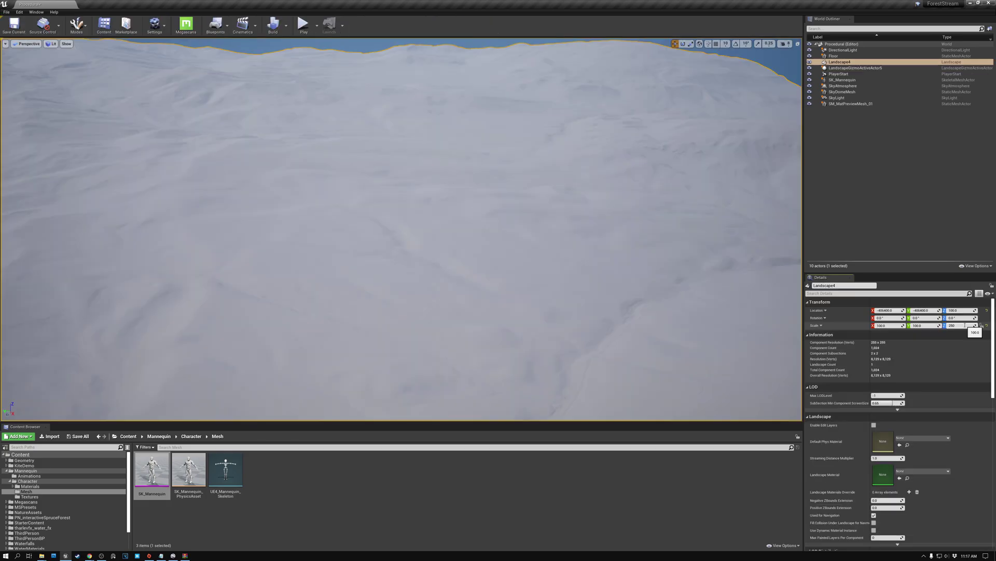
# Step: Commit landscape Scale Z of 250, return to the Procedural level, and fly into the valley in play mode
pyautogui.press('Return')
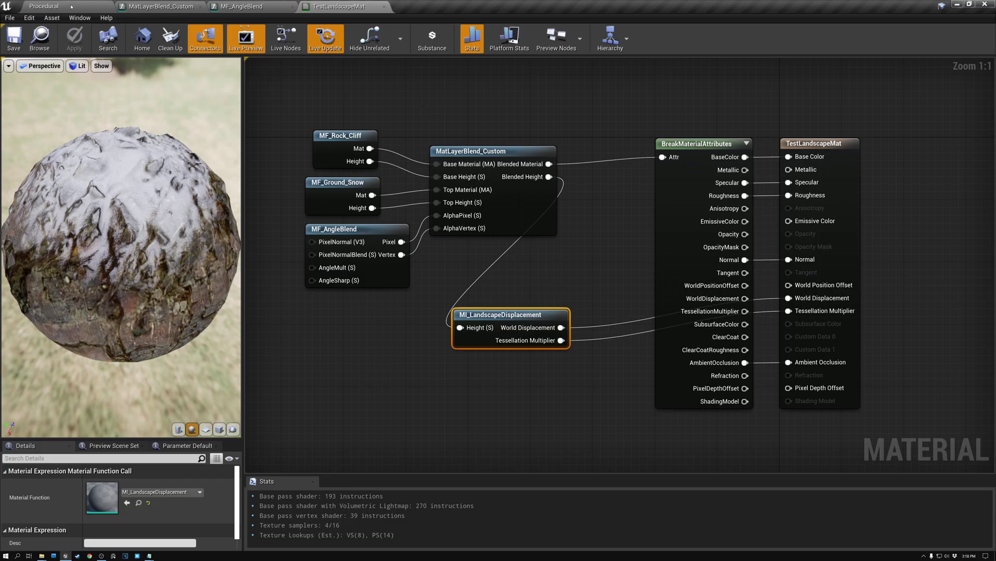
pyautogui.click(72, 6)
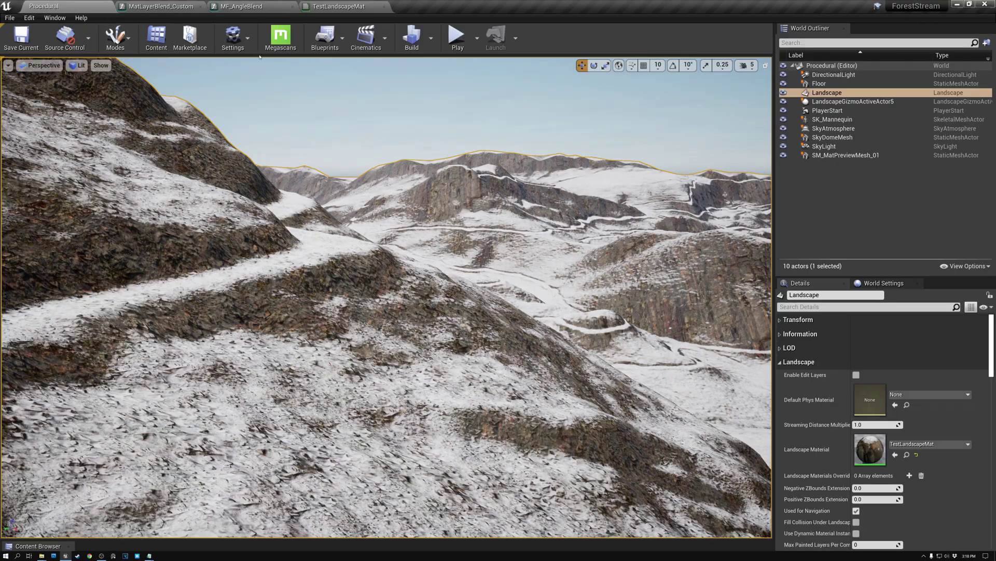
pyautogui.click(456, 43)
pyautogui.press('w')
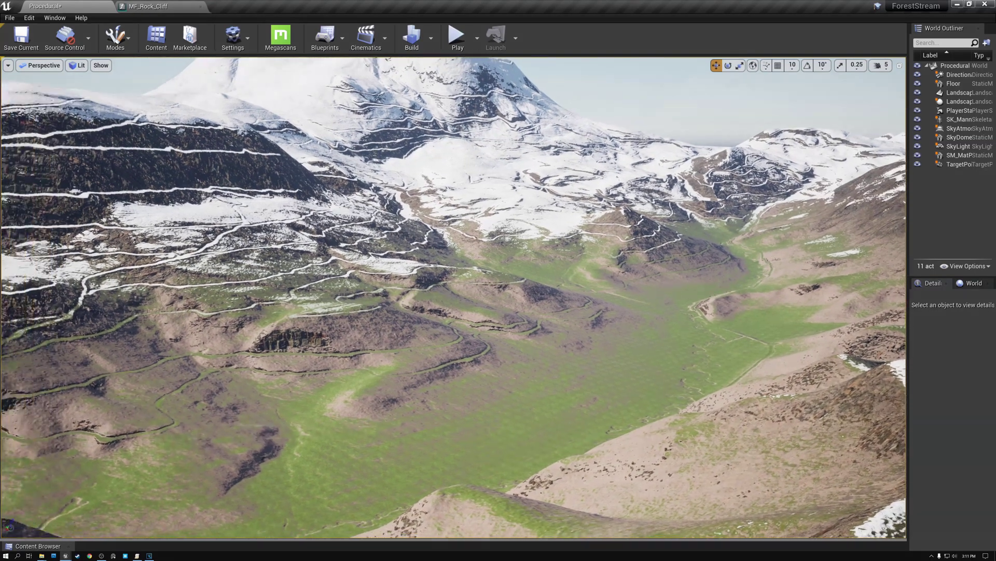
pyautogui.click(457, 43)
pyautogui.press('w')
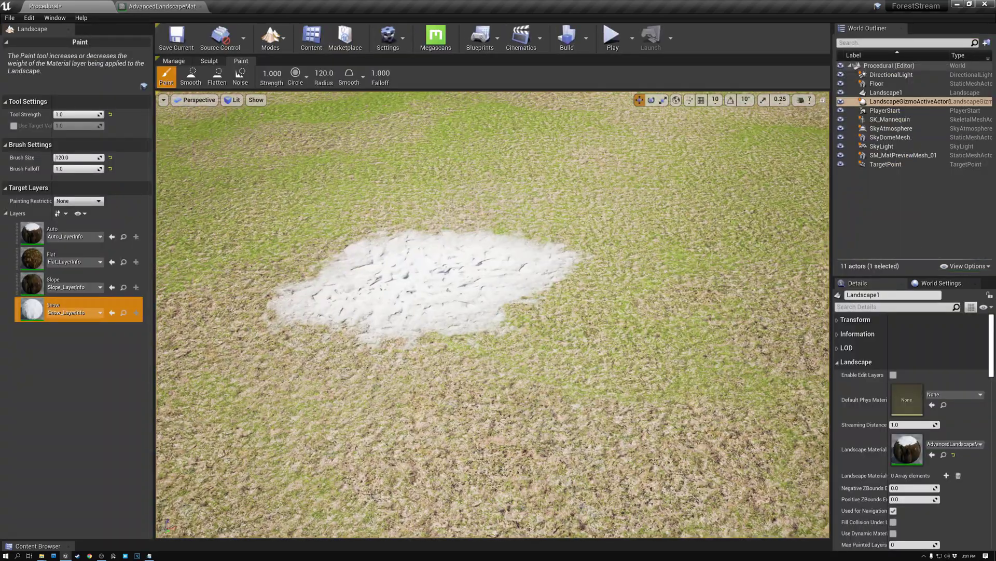
pyautogui.scroll(-5, 469, 305)
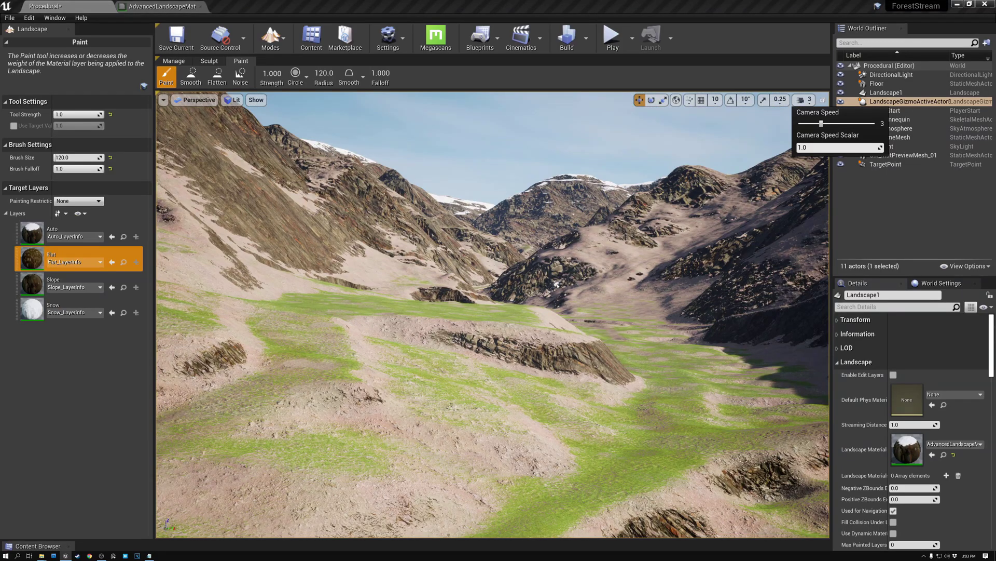
pyautogui.moveTo(557, 284); pyautogui.dragTo(576, 285, button='right')
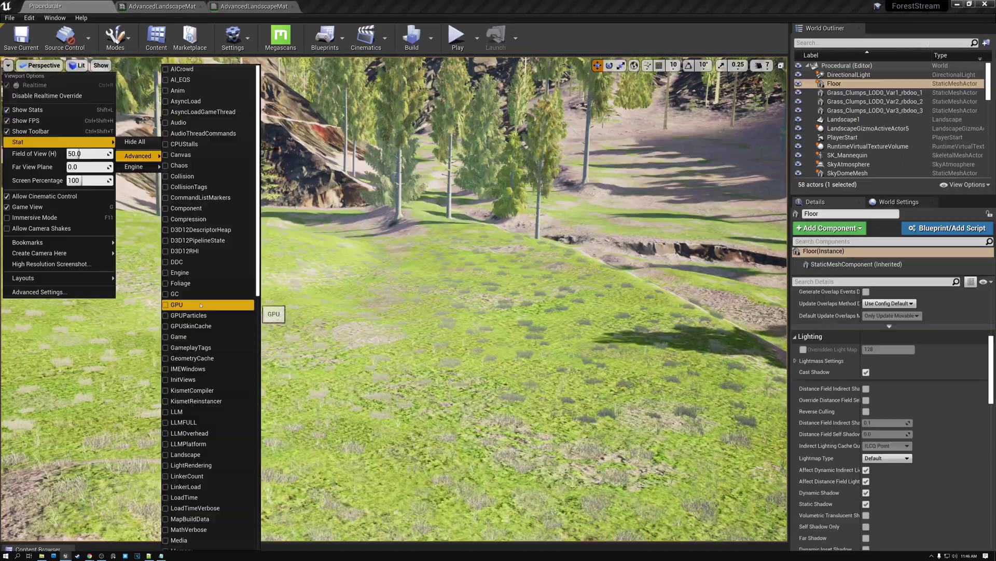
# Step: Turn on GPU timing stats through the viewport options' Stat > Advanced menu
pyautogui.click(197, 305)
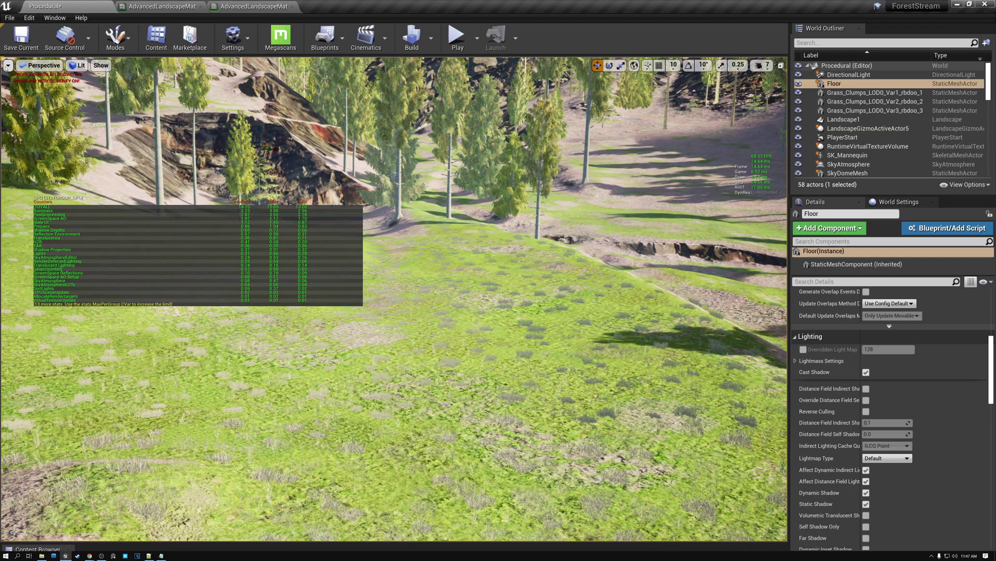
pyautogui.click(9, 65)
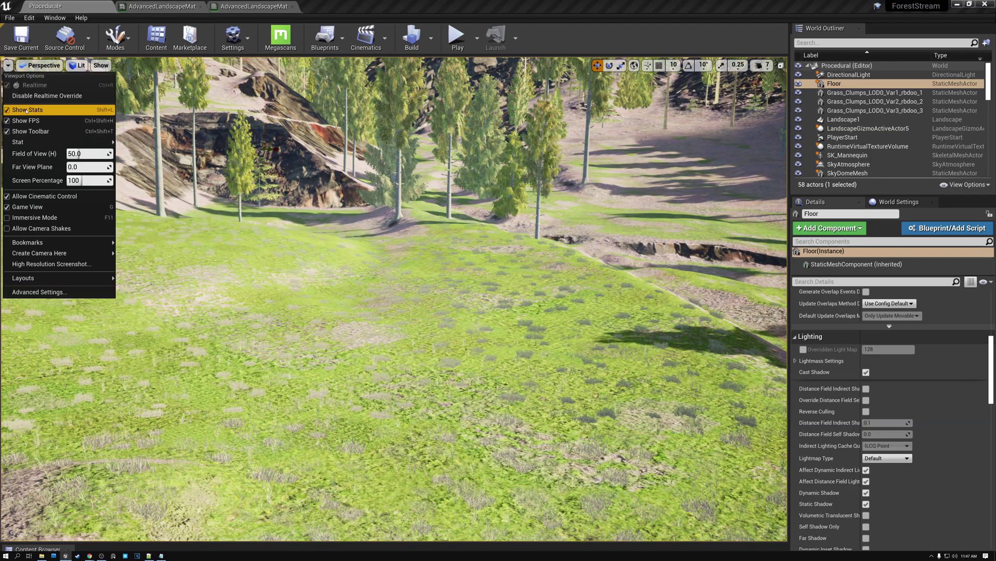
pyautogui.moveTo(62, 142)
pyautogui.moveTo(155, 156)
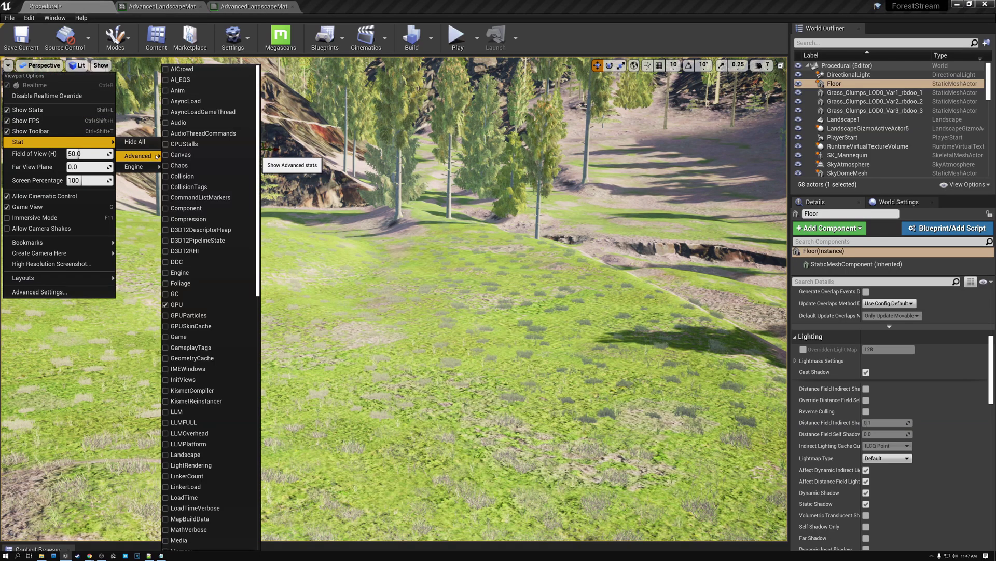
pyautogui.click(244, 305)
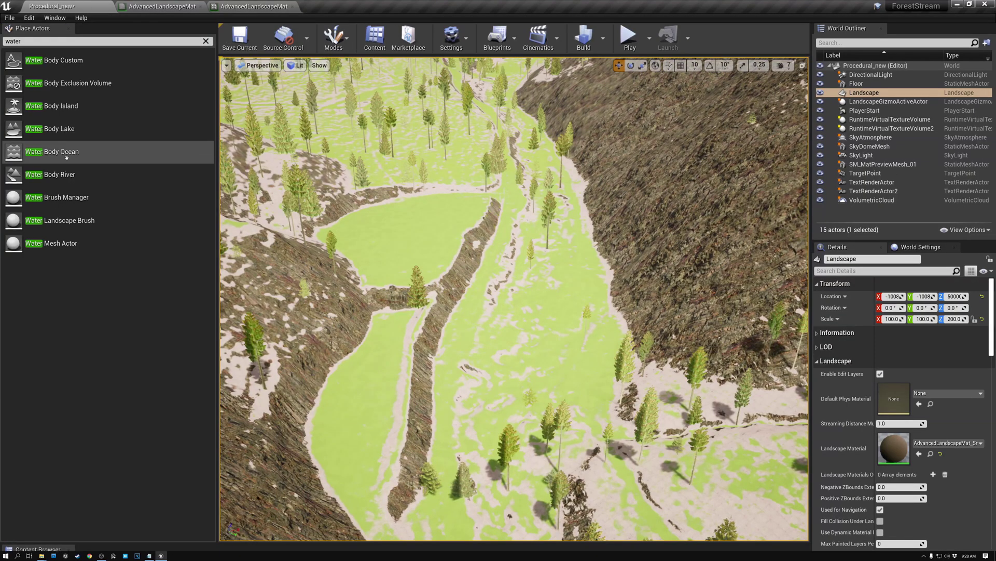
# Step: Place a Water Body River in the valley and run the character along its bank
pyautogui.click(46, 175)
pyautogui.moveTo(47, 175); pyautogui.dragTo(450, 342)
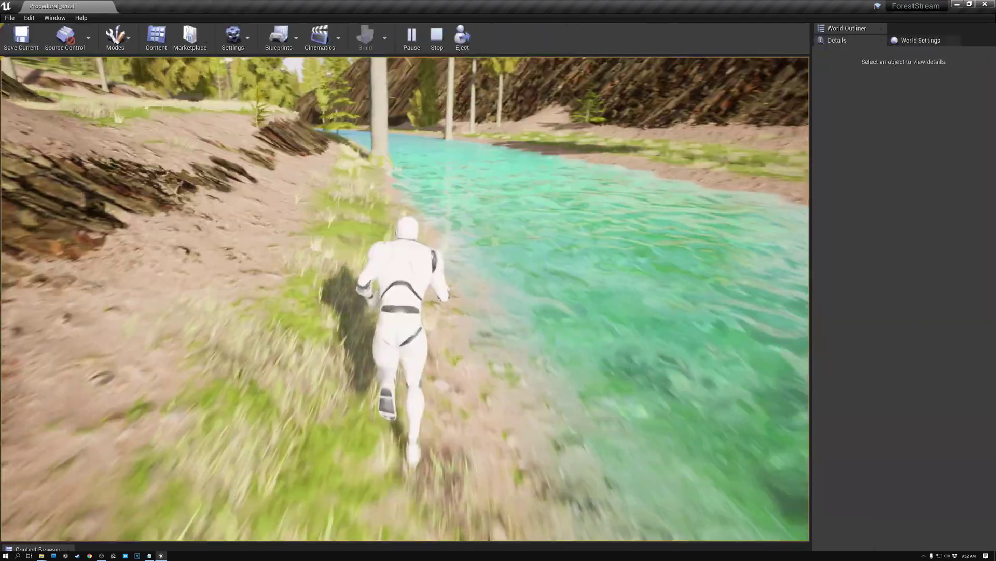
pyautogui.press('w')
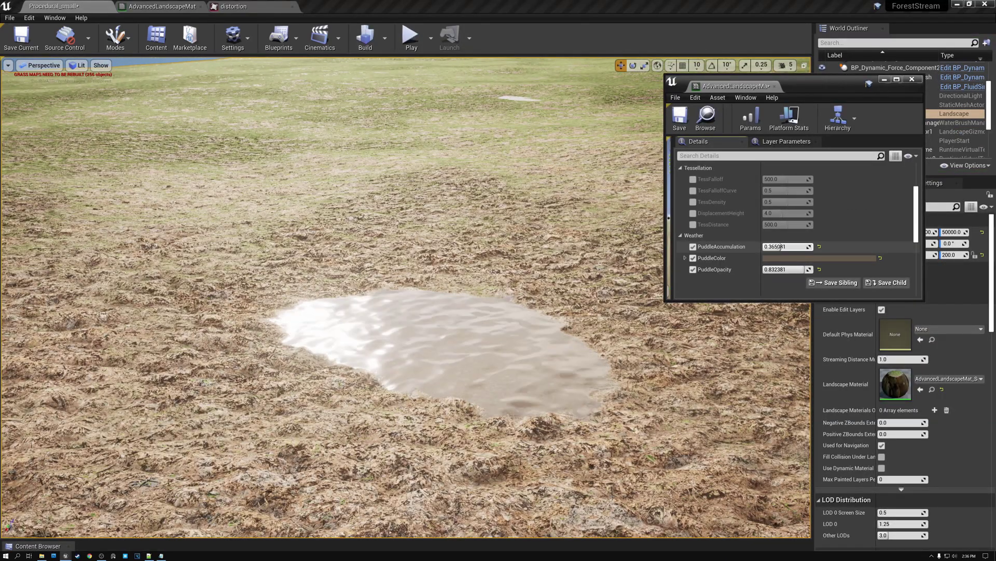
# Step: Drag PuddleAccumulation up to about 0.48 to enlarge the puddle
pyautogui.moveTo(780, 248); pyautogui.dragTo(784, 247)
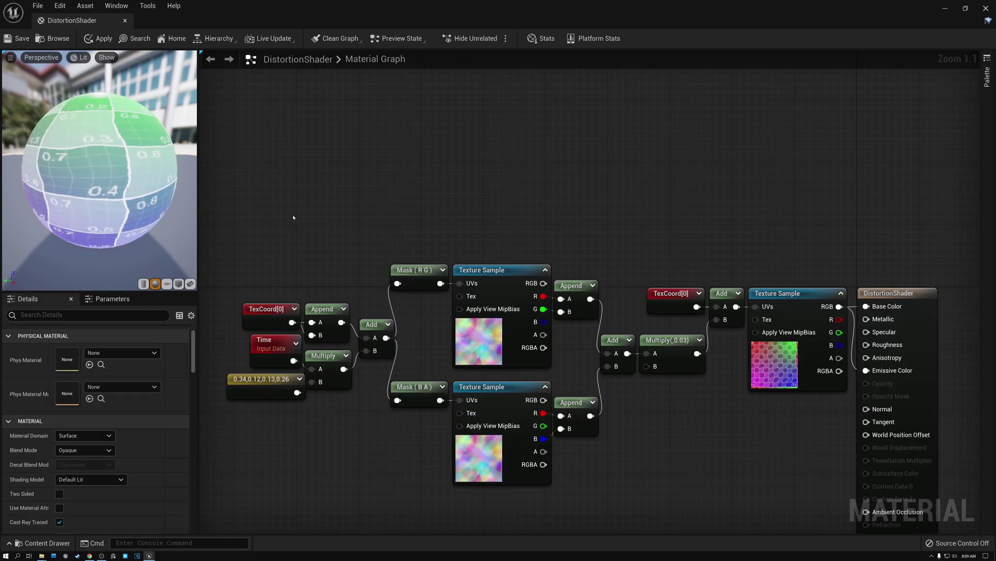
# Step: Inspect the Dot, Lerp, Min, Max and Clamp nodes' constants in the Details panel
pyautogui.moveTo(298, 299); pyautogui.dragTo(891, 455)
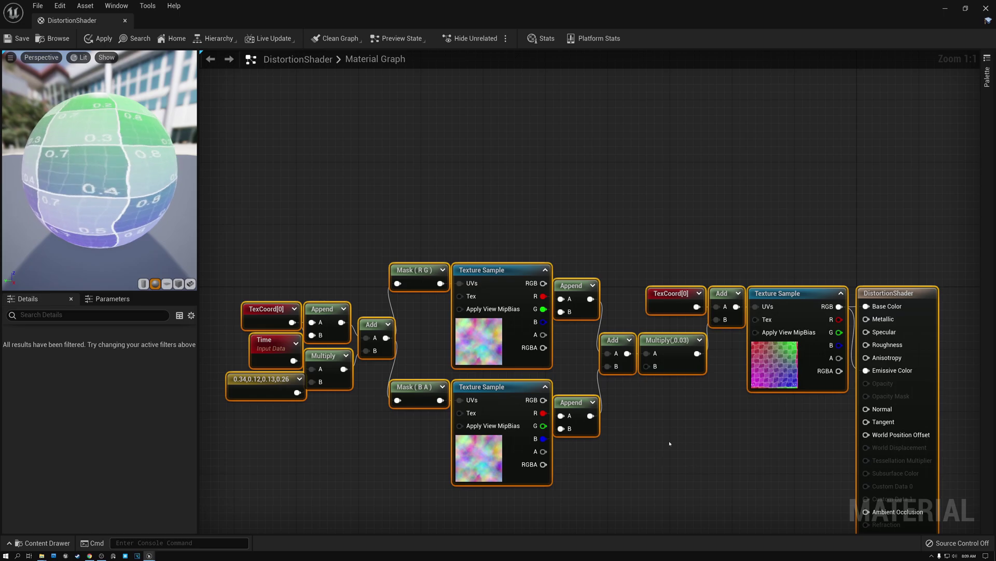
pyautogui.click(670, 443)
pyautogui.moveTo(655, 461); pyautogui.dragTo(646, 188, button='right')
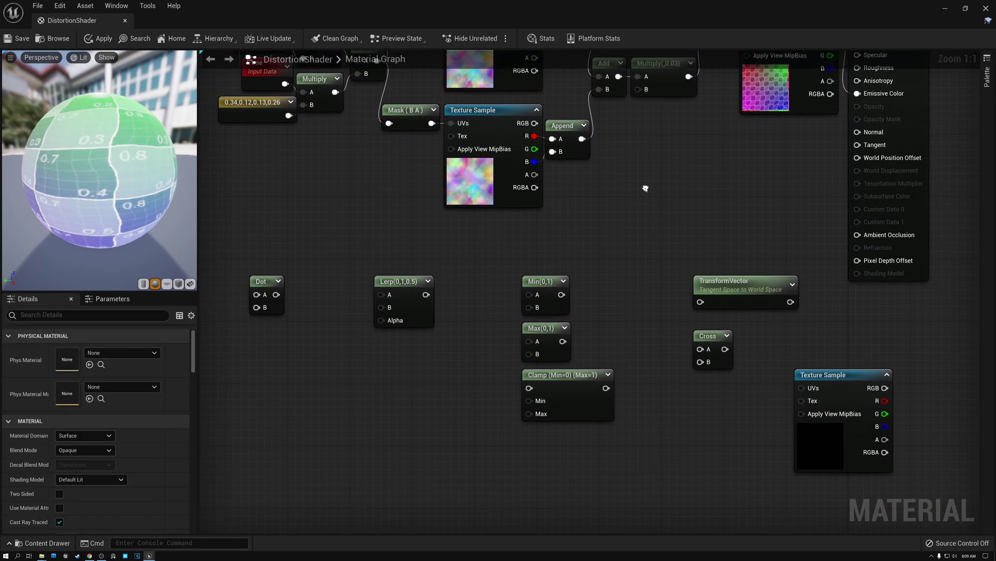
pyautogui.click(259, 278)
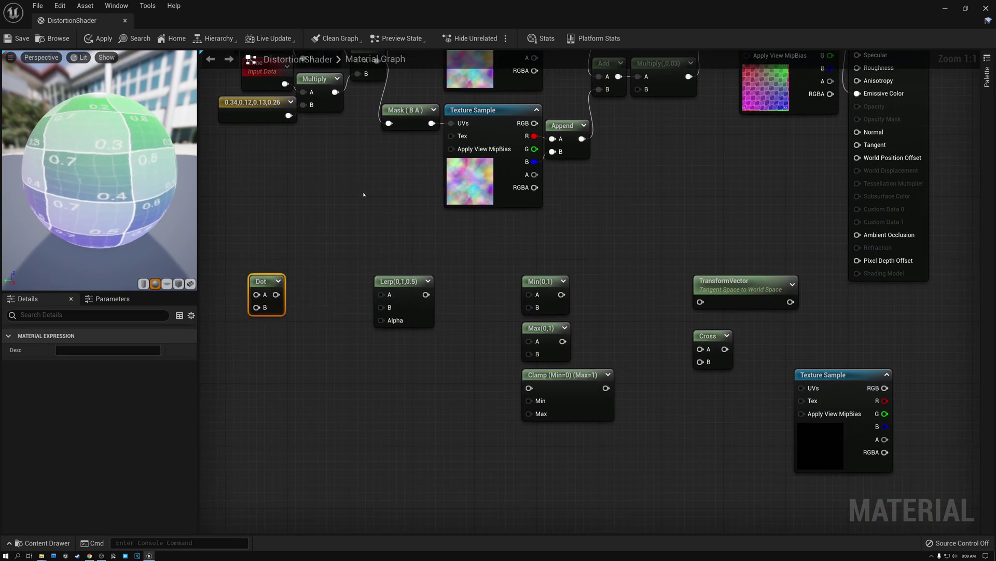
pyautogui.click(396, 281)
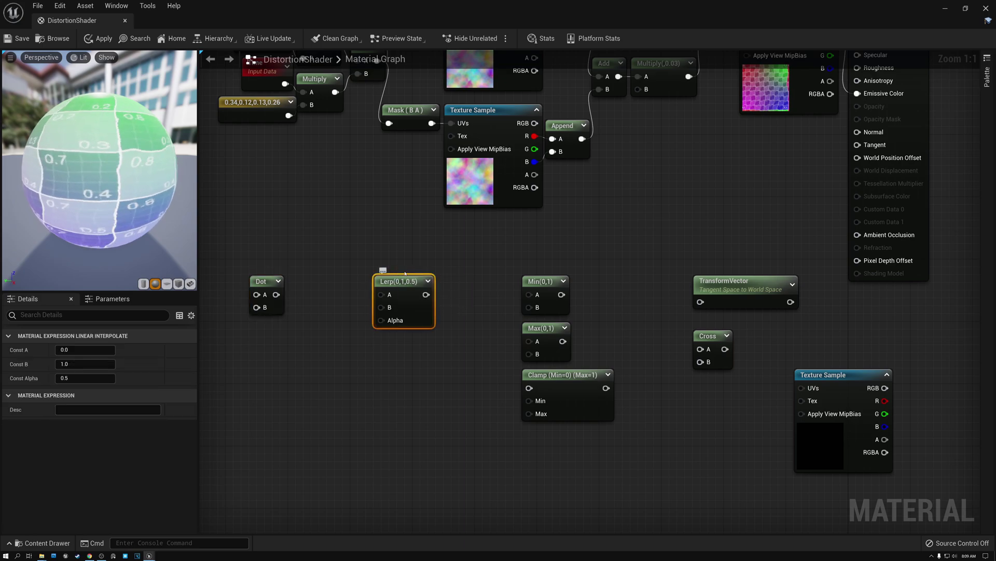
pyautogui.click(544, 284)
pyautogui.click(545, 359)
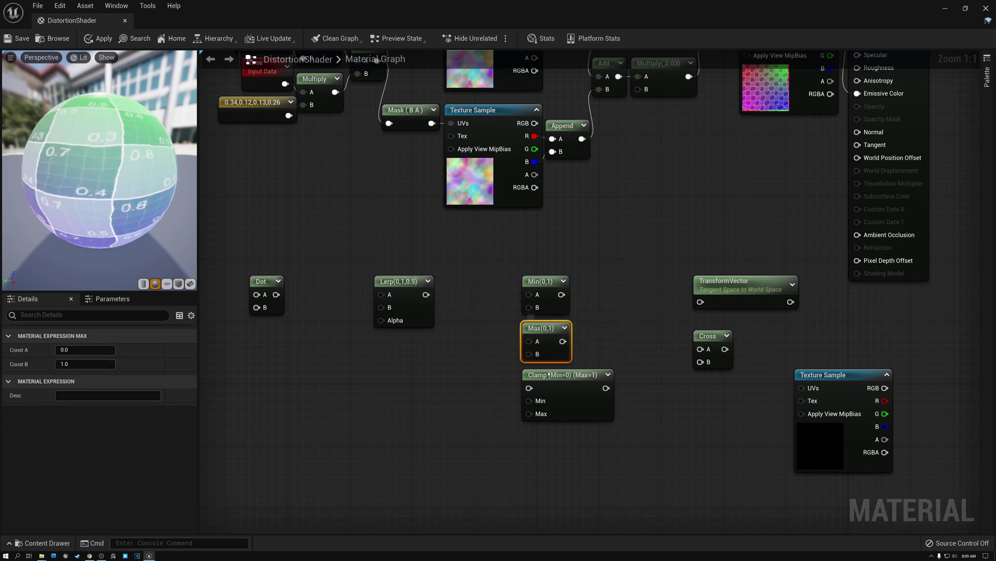
pyautogui.click(540, 375)
# Step: Inspect the TransformVector, Cross and unconnected Texture Sample nodes in the Details panel
pyautogui.moveTo(612, 329); pyautogui.dragTo(435, 347, button='right')
pyautogui.click(563, 301)
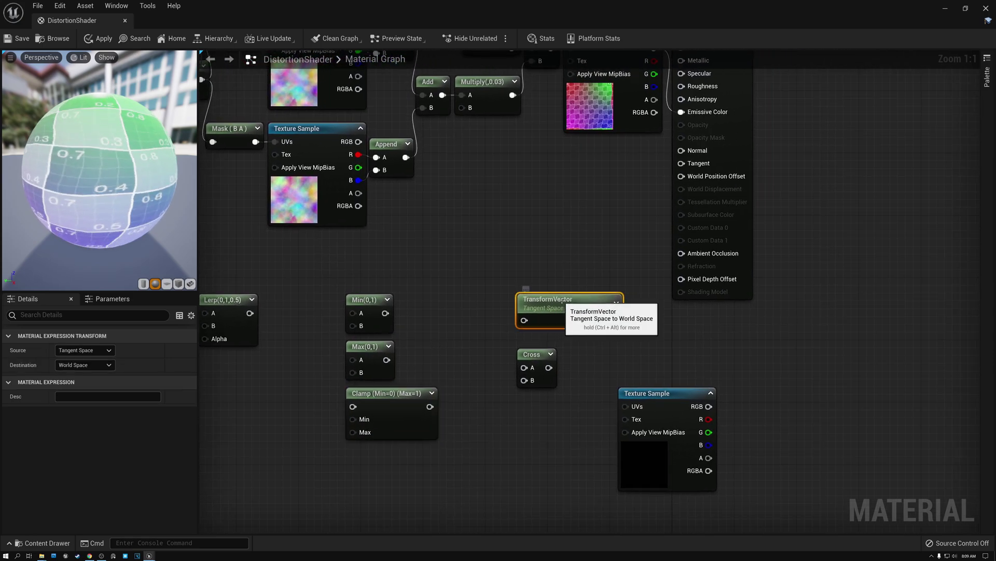
pyautogui.click(532, 353)
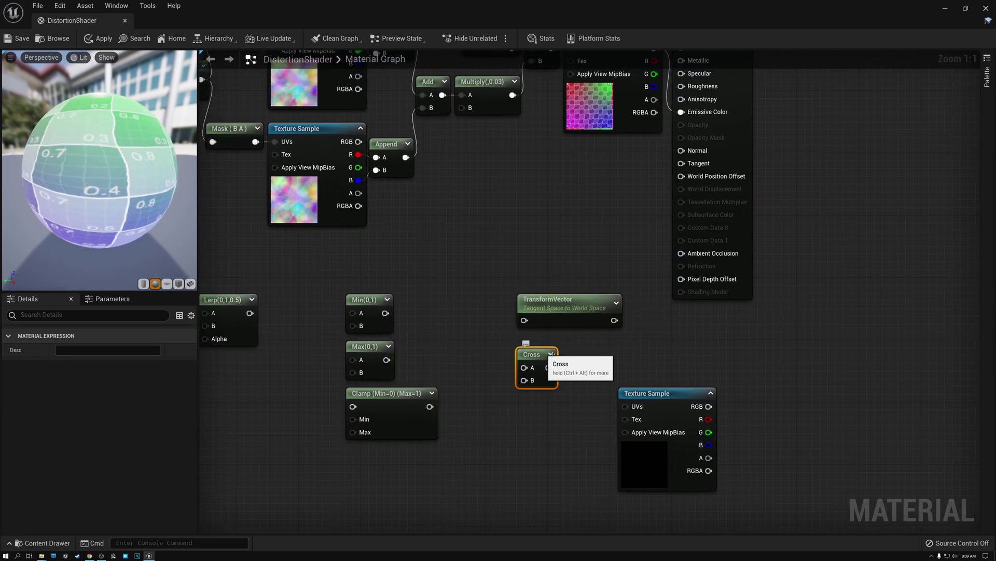
pyautogui.moveTo(610, 356); pyautogui.dragTo(634, 281, button='right')
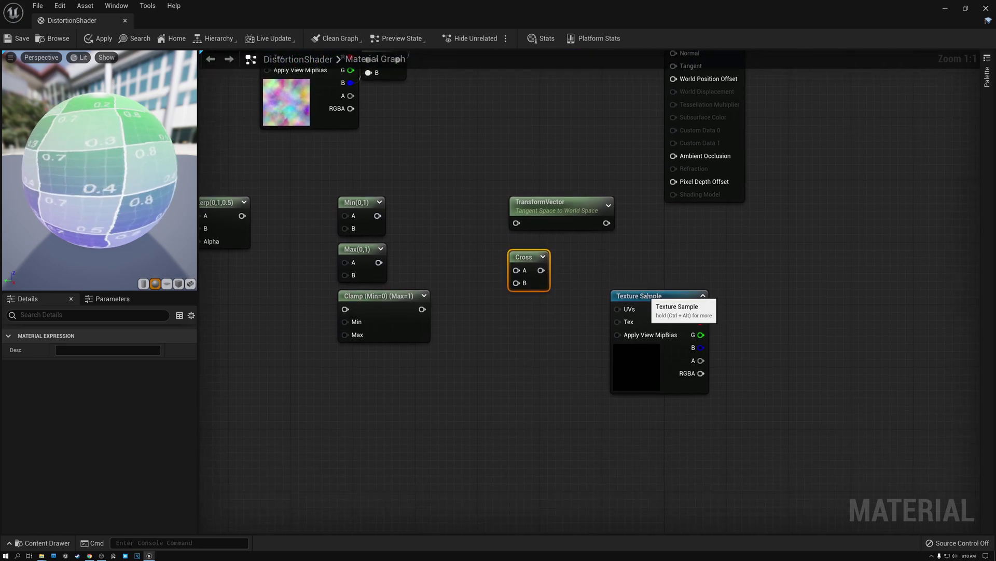
pyautogui.click(647, 296)
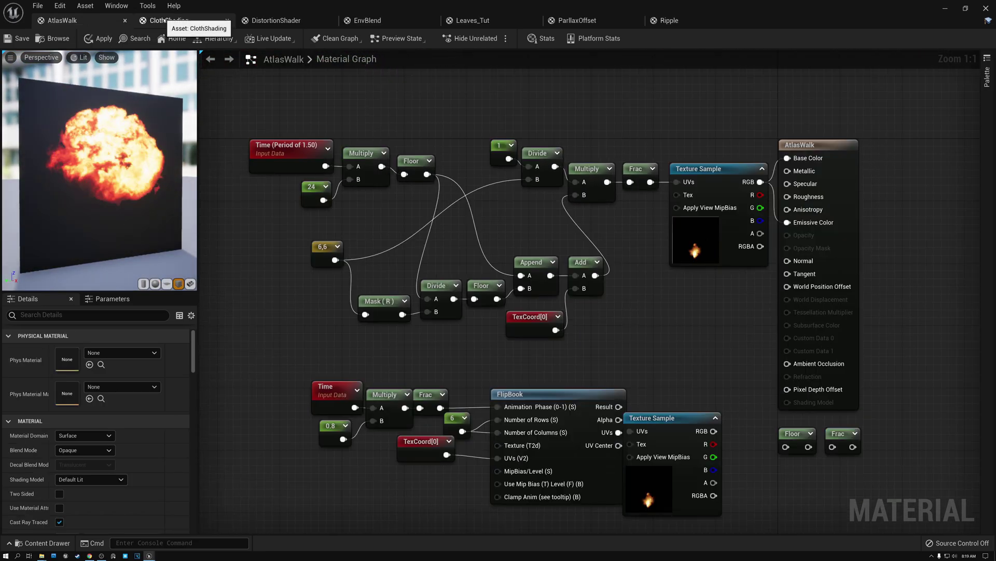
# Step: Step through the ClothShading, DistortionShader and EnvBlend tabs, ending on Leaves_Tut
pyautogui.click(171, 21)
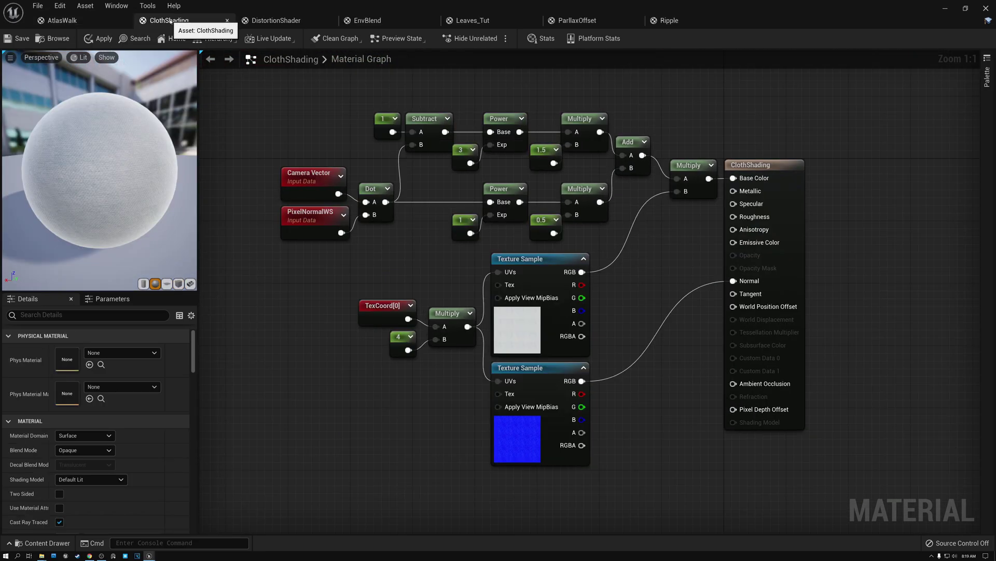
pyautogui.click(264, 22)
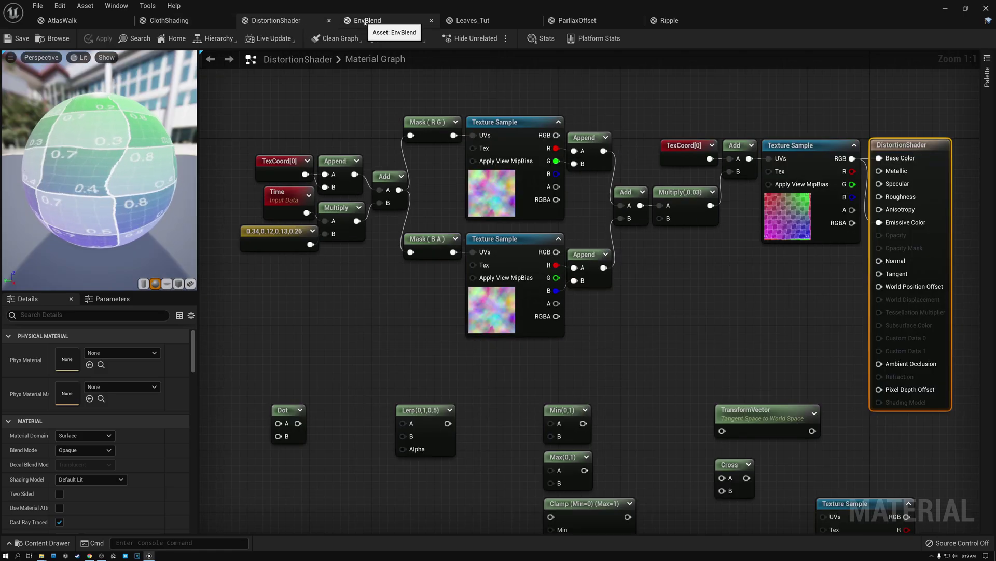
pyautogui.click(365, 21)
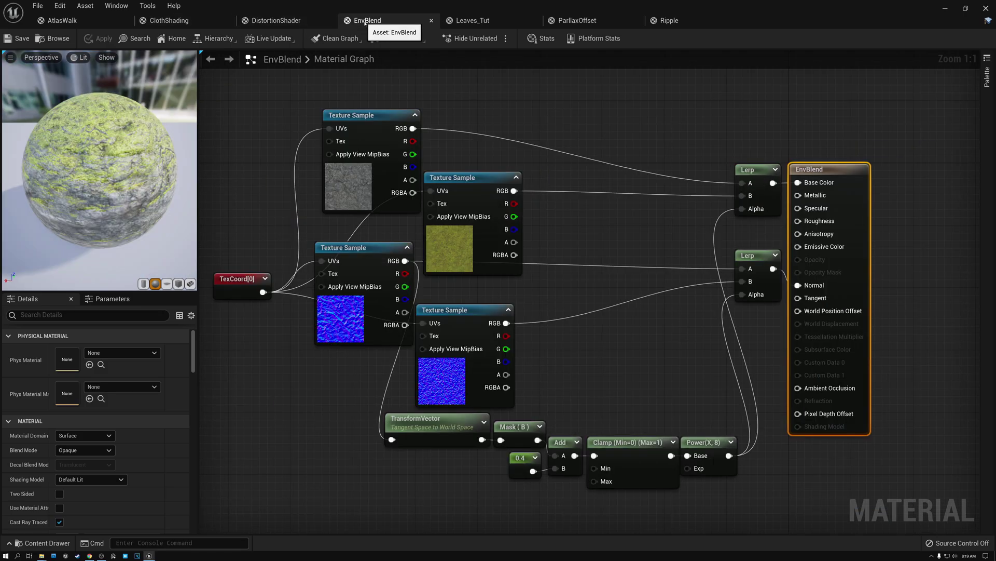
pyautogui.click(482, 22)
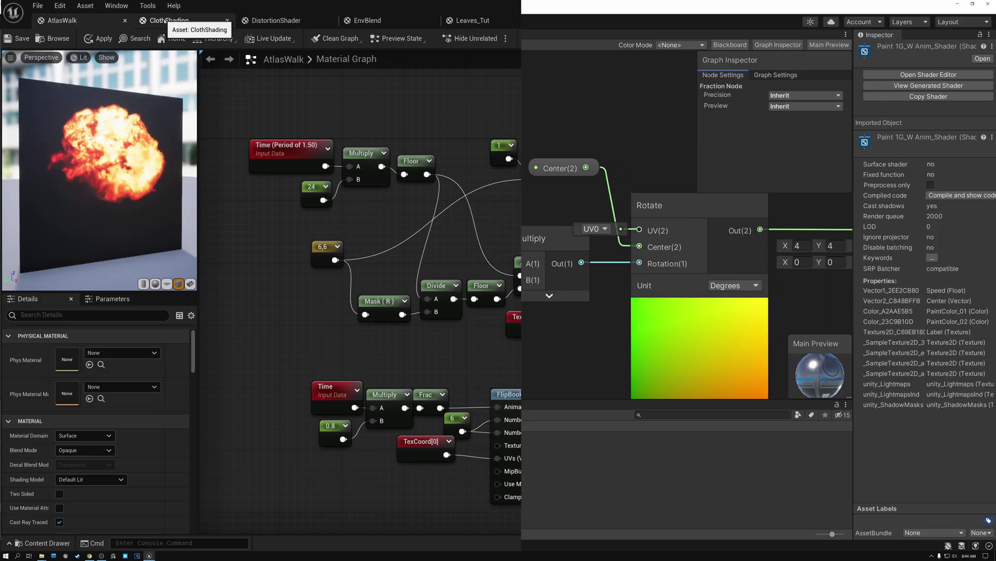
# Step: Step through the ClothShading, DistortionShader, EnvBlend and Leaves_Tut tabs to ParlaxOffset
pyautogui.click(170, 21)
pyautogui.click(275, 21)
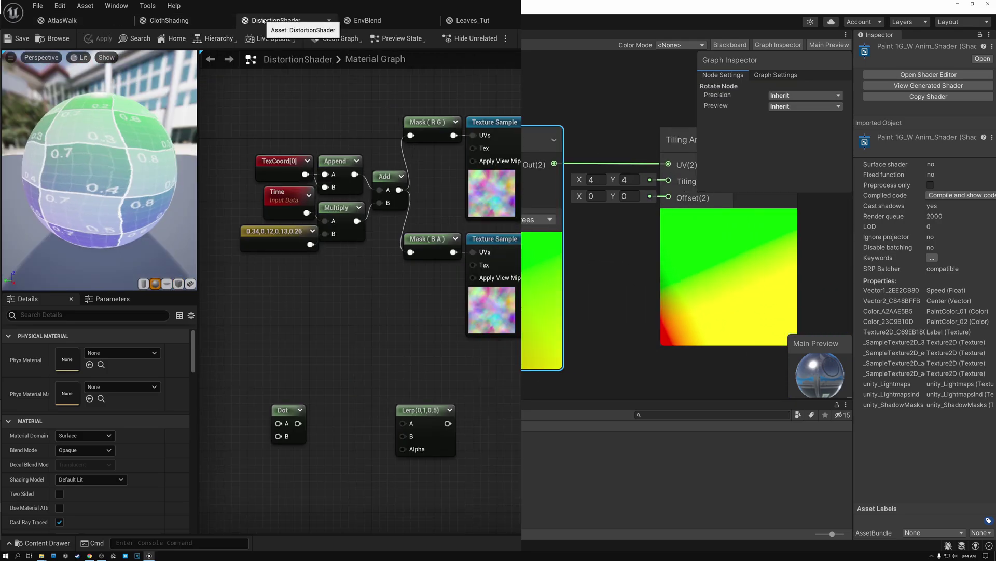
pyautogui.click(355, 20)
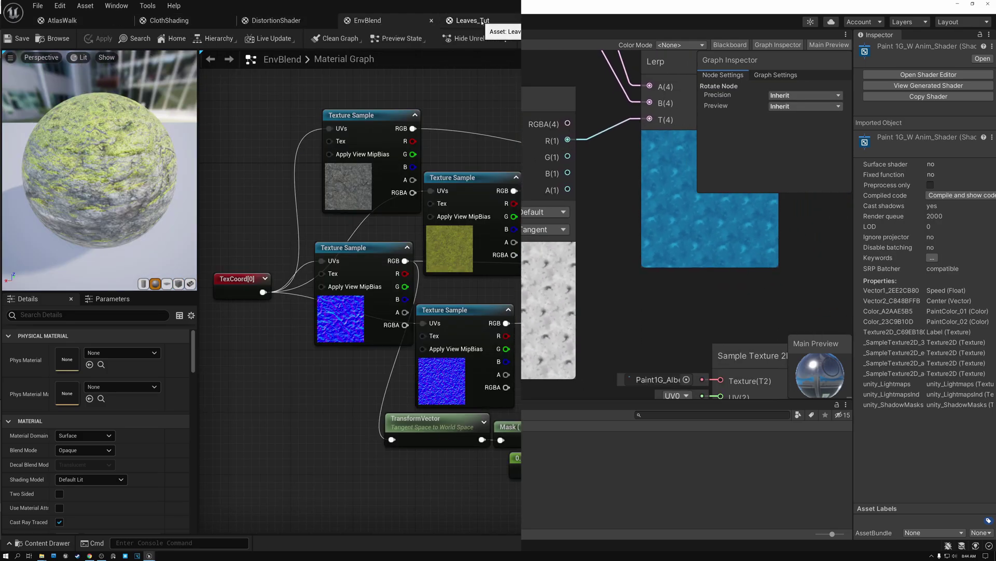
pyautogui.click(483, 21)
pyautogui.click(519, 20)
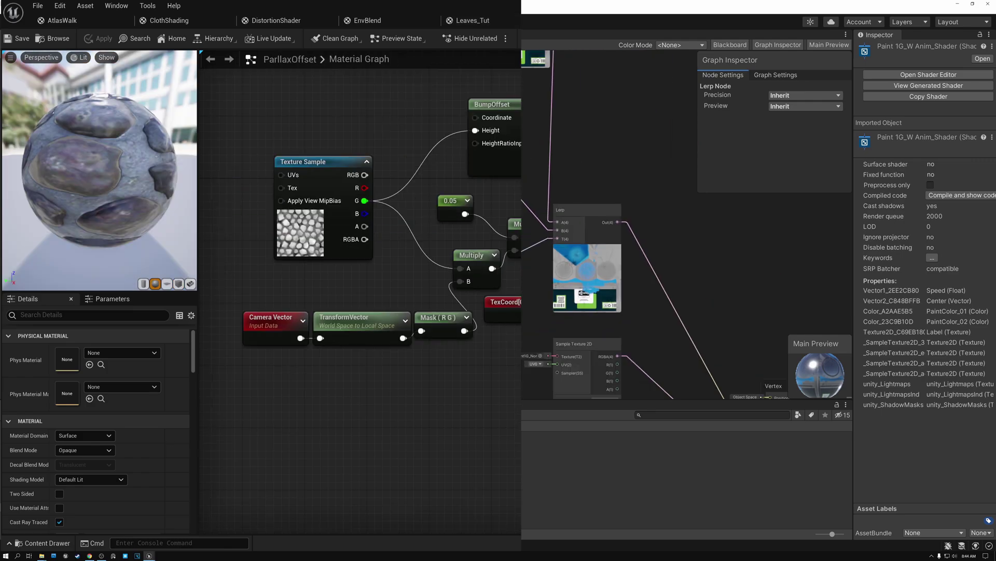
# Step: Add a Dot Product node via the 'dot' node search and shift it right
pyautogui.press('space')
pyautogui.write('dot')
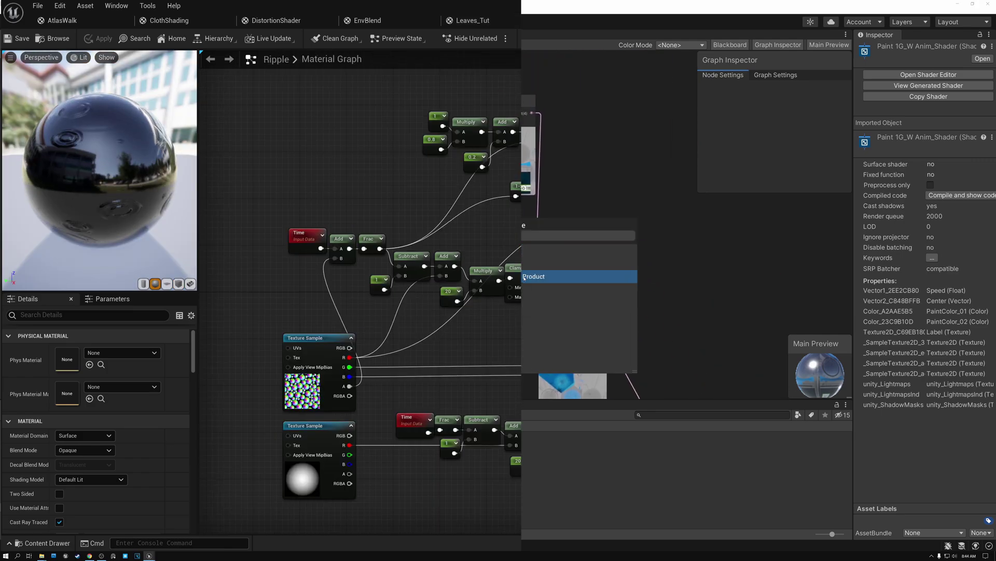
pyautogui.press('Return')
pyautogui.moveTo(583, 218); pyautogui.dragTo(636, 209)
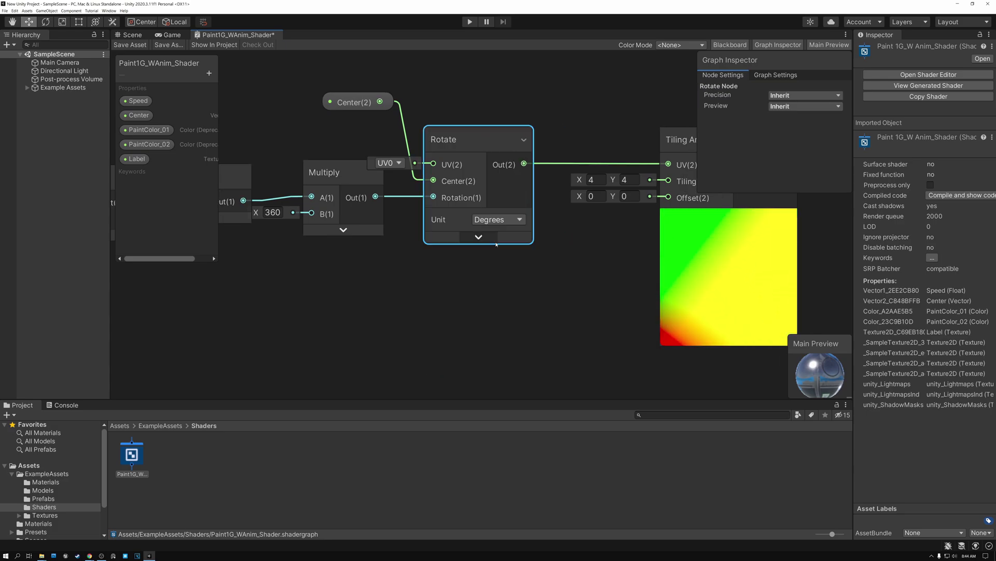
# Step: In an empty graph area, add a Dot Product node via the 'dot' search and place it up-right
pyautogui.moveTo(596, 120); pyautogui.dragTo(151, 135, button='middle')
pyautogui.scroll(2, 229, 218)
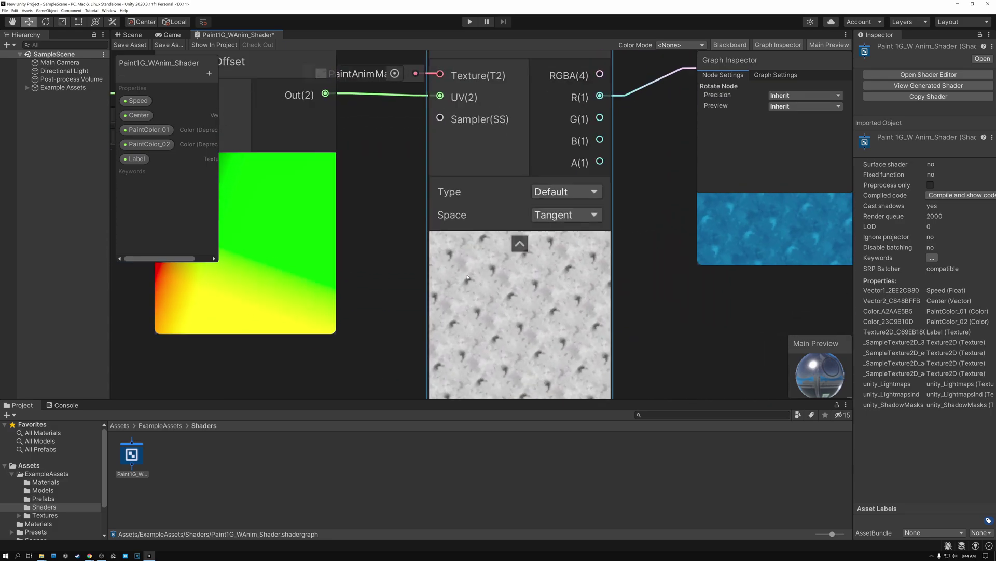
pyautogui.scroll(-3, 519, 250)
pyautogui.moveTo(519, 250); pyautogui.dragTo(390, 283, button='middle')
pyautogui.scroll(-2, 390, 284)
pyautogui.click(498, 94)
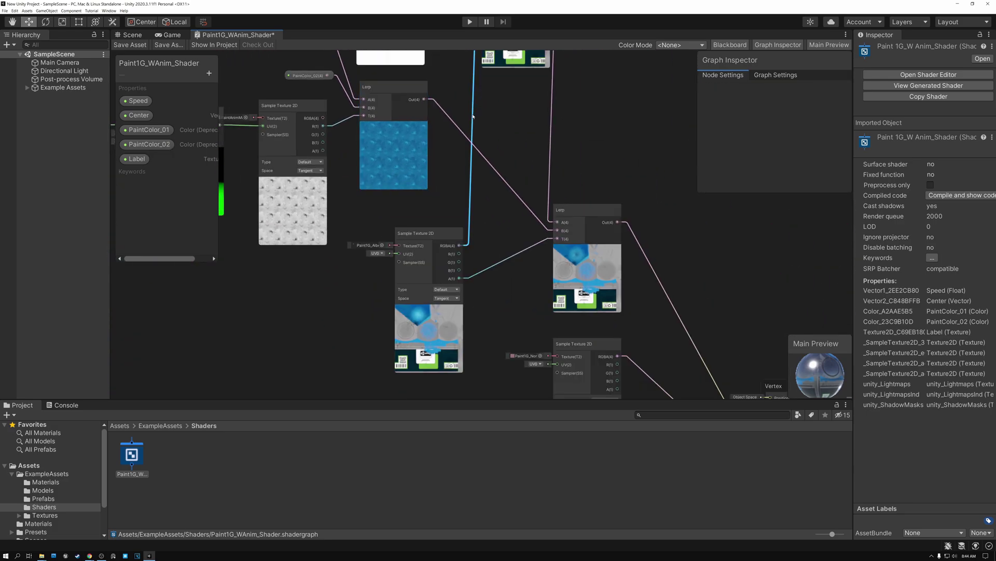
pyautogui.moveTo(498, 94); pyautogui.dragTo(482, 229, button='middle')
pyautogui.press('space')
pyautogui.write('dot')
pyautogui.press('Return')
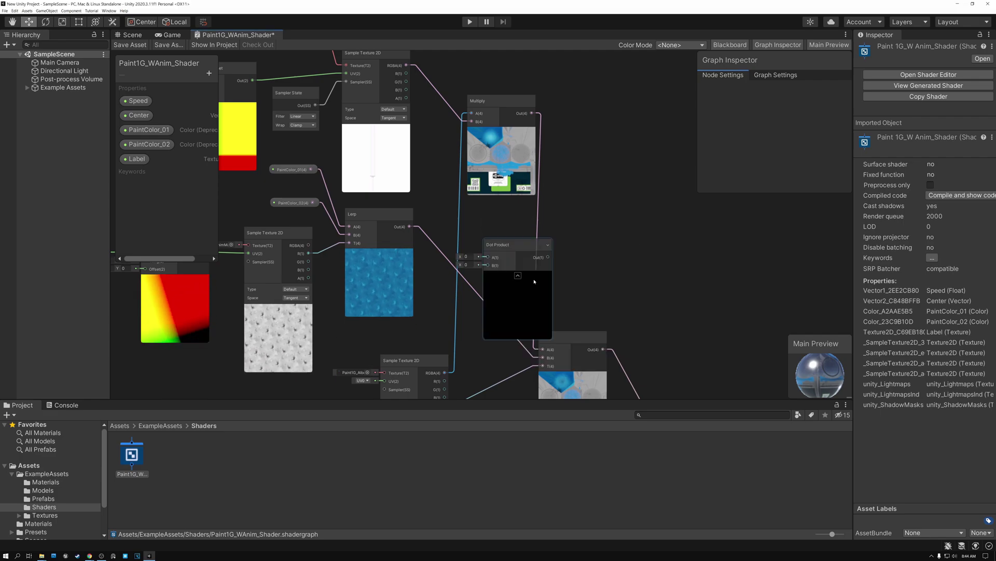
pyautogui.moveTo(513, 245); pyautogui.dragTo(630, 197)
# Step: Pan the graph to show the Lerp and Sample Texture 2D nodes
pyautogui.scroll(2, 556, 247)
pyautogui.moveTo(556, 247); pyautogui.dragTo(433, 156, button='middle')
pyautogui.scroll(-3, 433, 156)
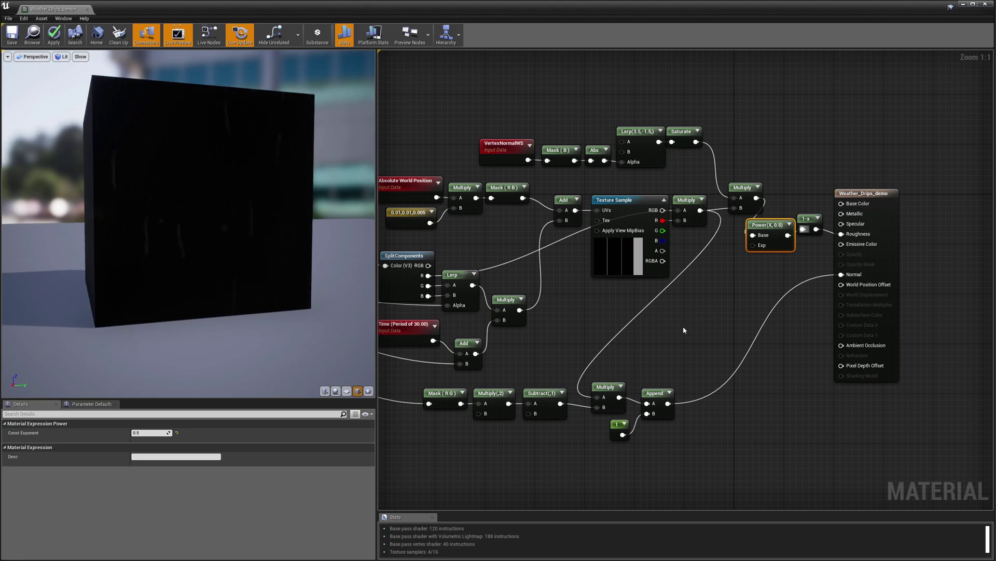
pyautogui.scroll(-4, 683, 329)
pyautogui.moveTo(752, 318); pyautogui.dragTo(944, 308, button='right')
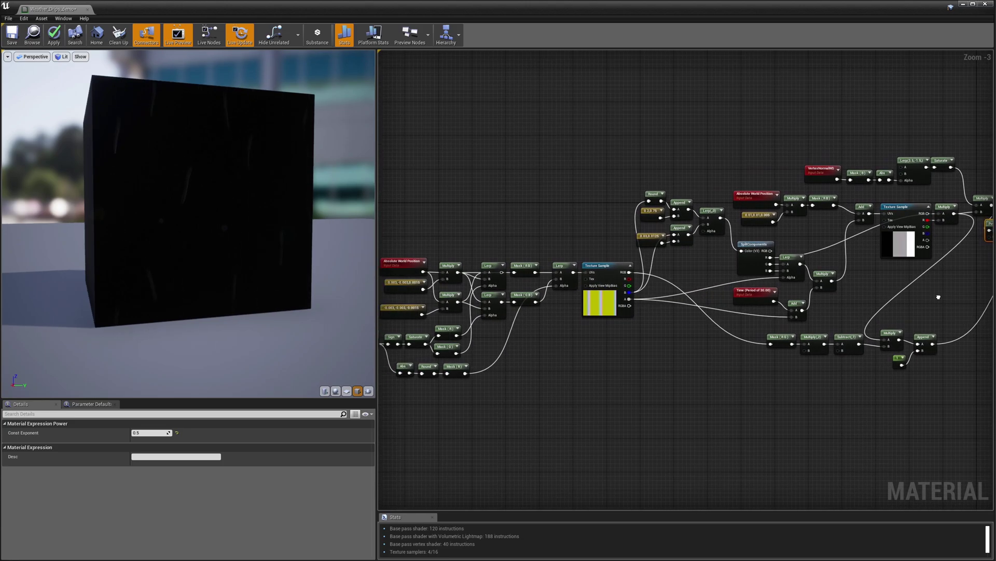
pyautogui.moveTo(187, 218); pyautogui.dragTo(267, 150)
pyautogui.moveTo(509, 187); pyautogui.dragTo(530, 180, button='right')
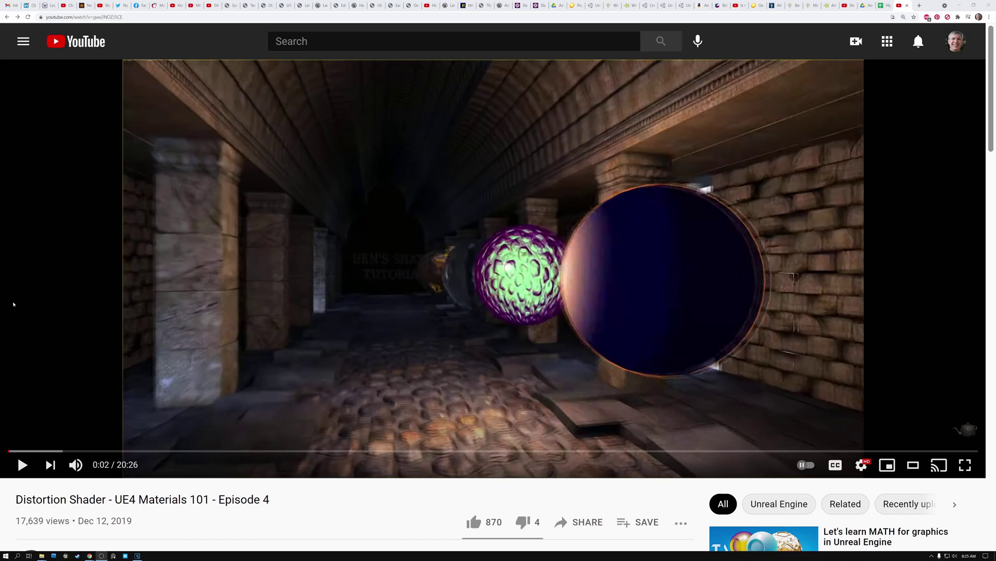
# Step: Share the Distortion Shader video as a community post and begin typing a praise message
pyautogui.scroll(-3, 591, 341)
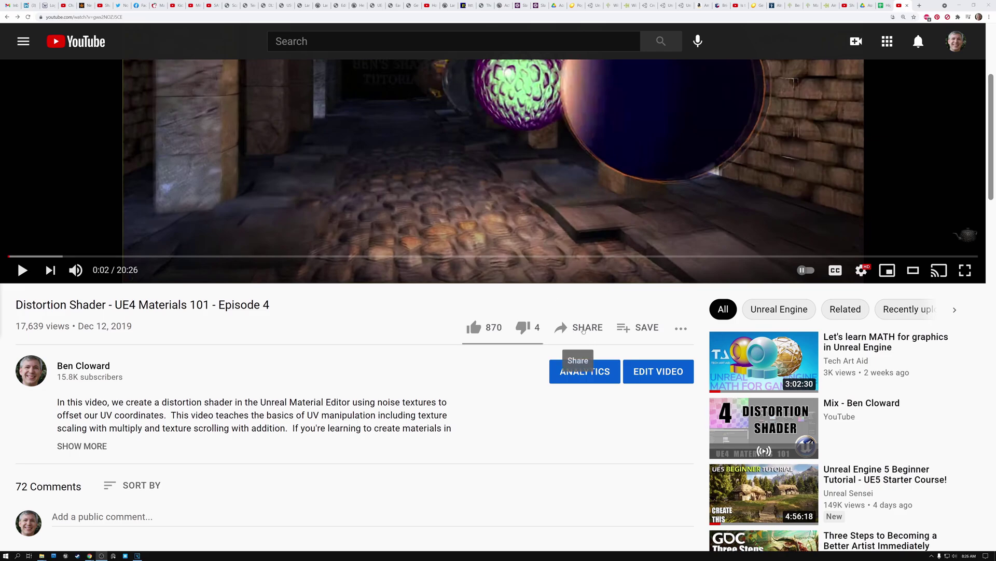
pyautogui.click(584, 330)
pyautogui.click(488, 187)
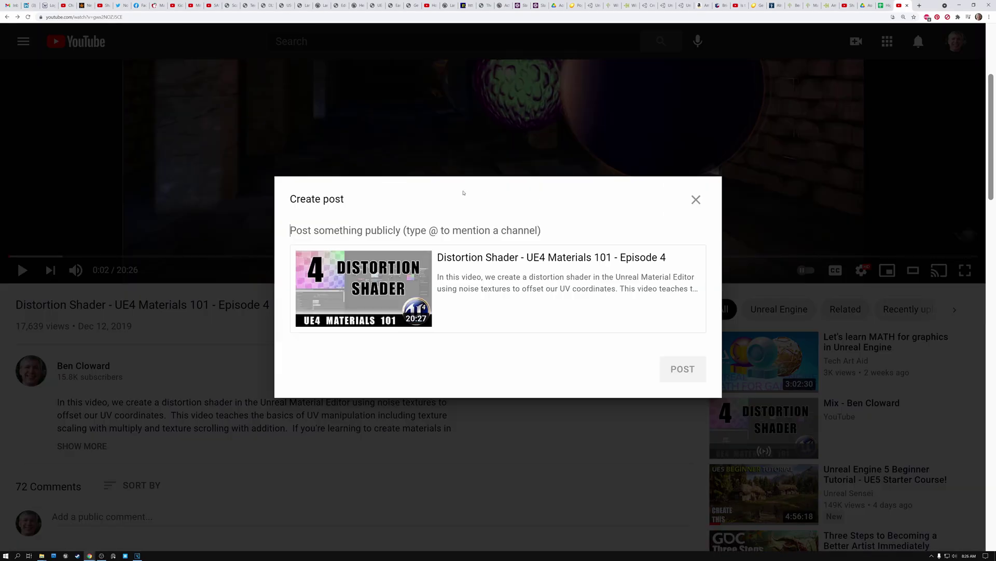
pyautogui.write('Ben is like')
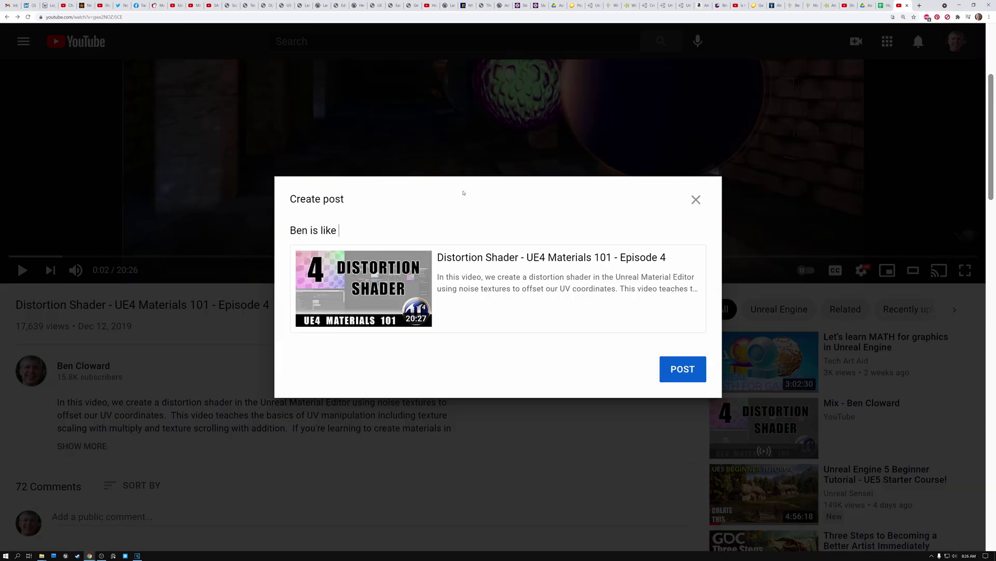